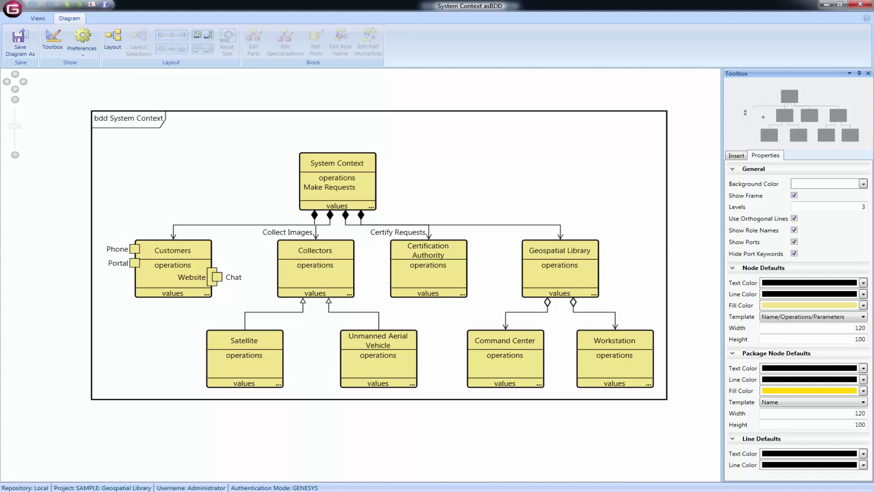
Select all blocks on the System Context diagram, then clear the selection.
key("ctrl+a")
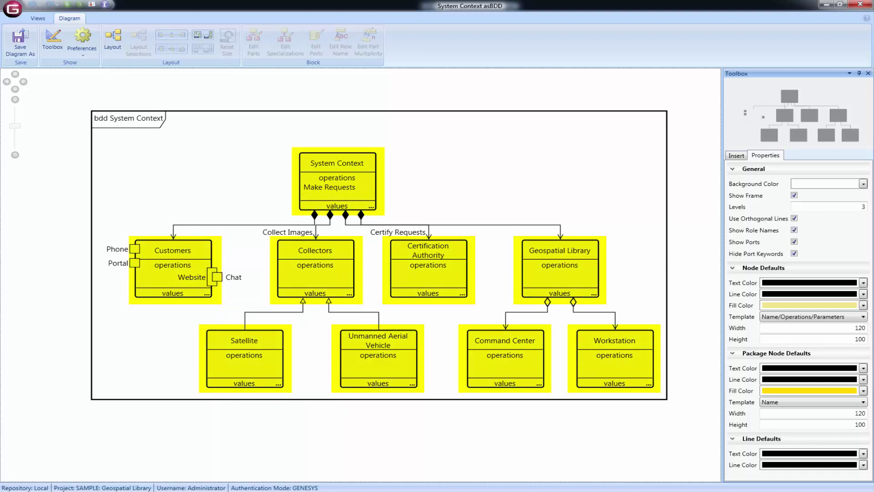
key("Escape")
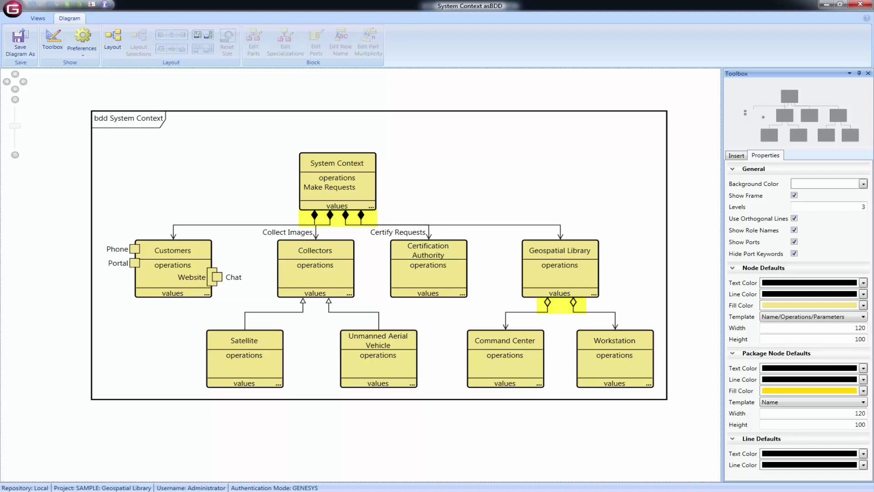
key("Escape")
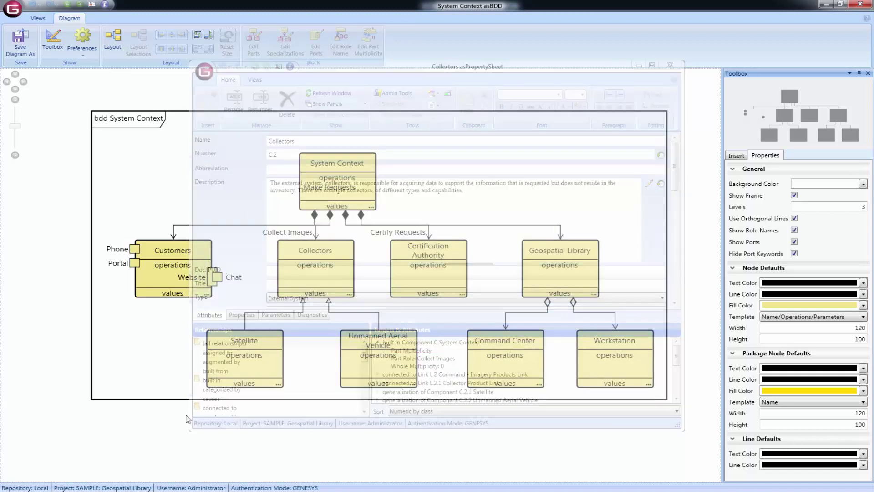
left_click(607, 356)
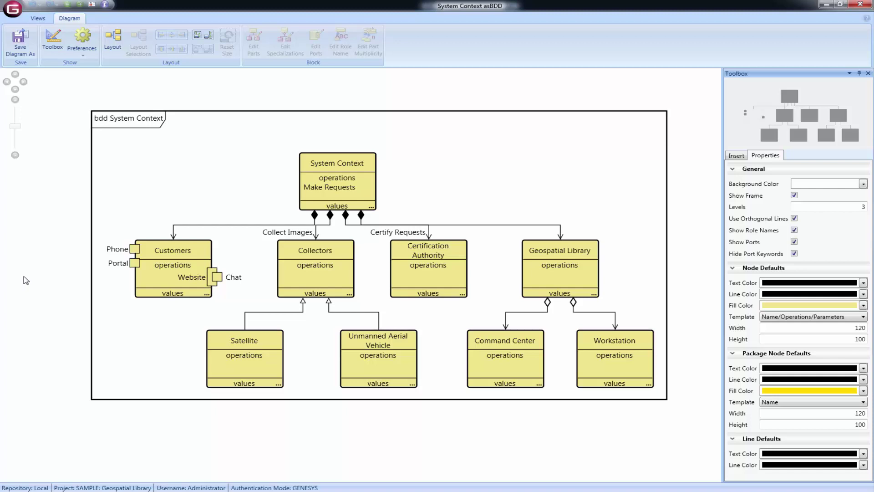
Move Satellite, Unmanned Aerial Vehicle and Command Center left beneath their parent blocks.
left_click(265, 360)
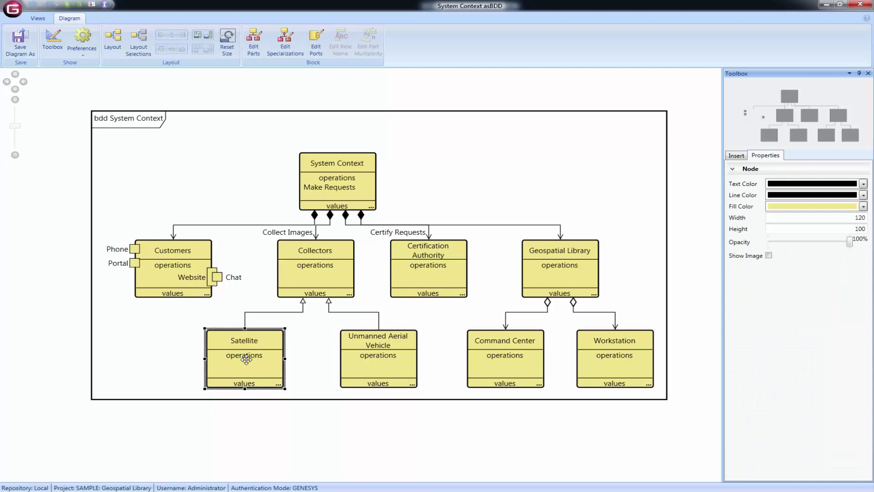
left_click_drag(266, 360, 185, 356)
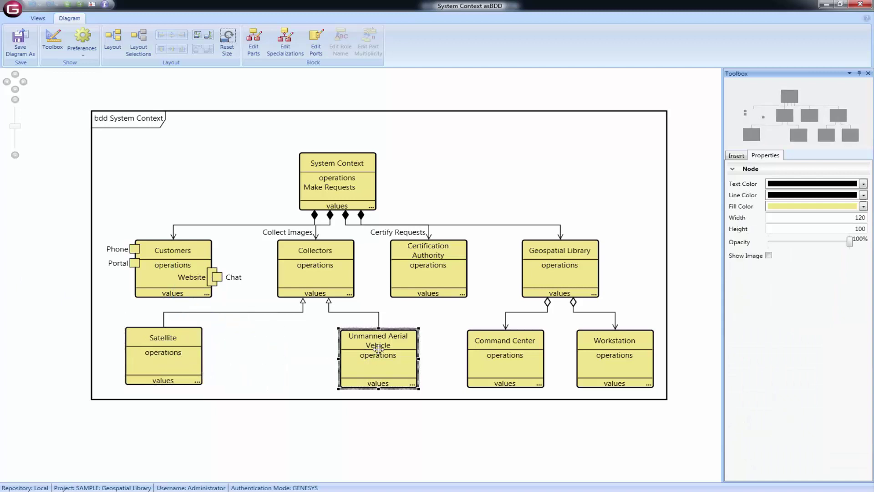
left_click_drag(374, 352, 306, 353)
left_click(501, 349)
left_click_drag(501, 349, 444, 349)
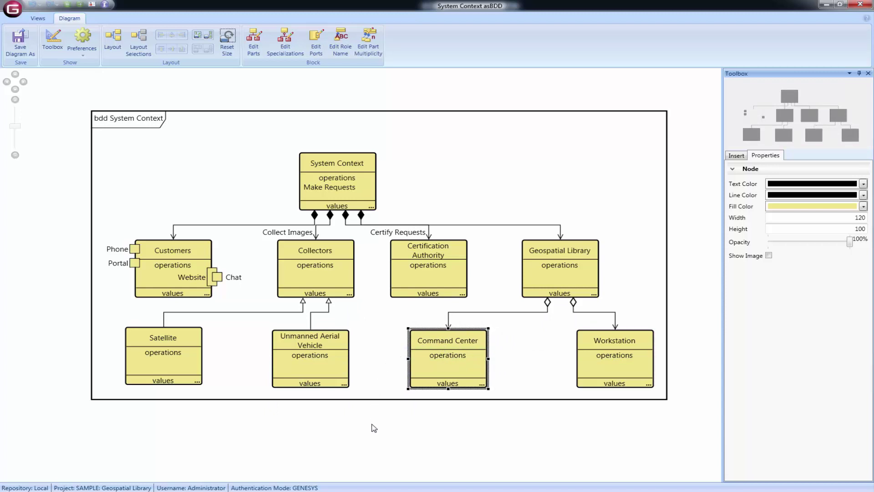
Lower Collectors toward its children and shift Geospatial Library right above Command Center and Workstation.
left_click(325, 269)
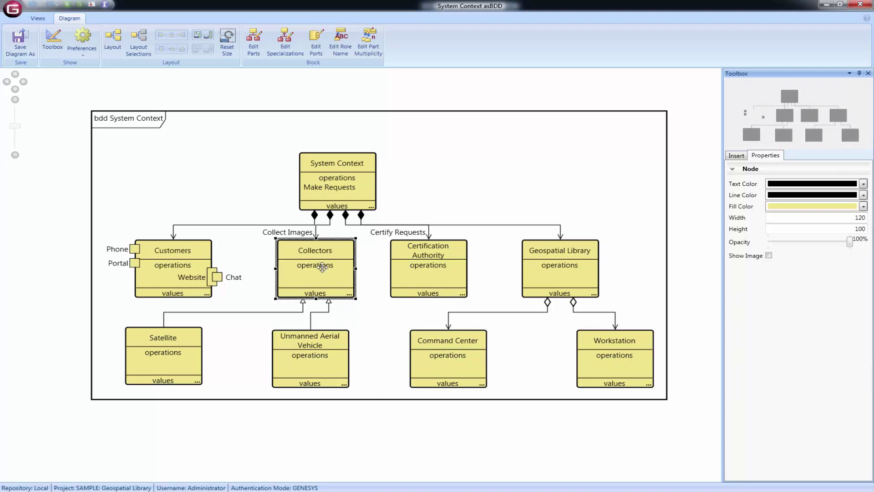
left_click_drag(322, 268, 308, 299)
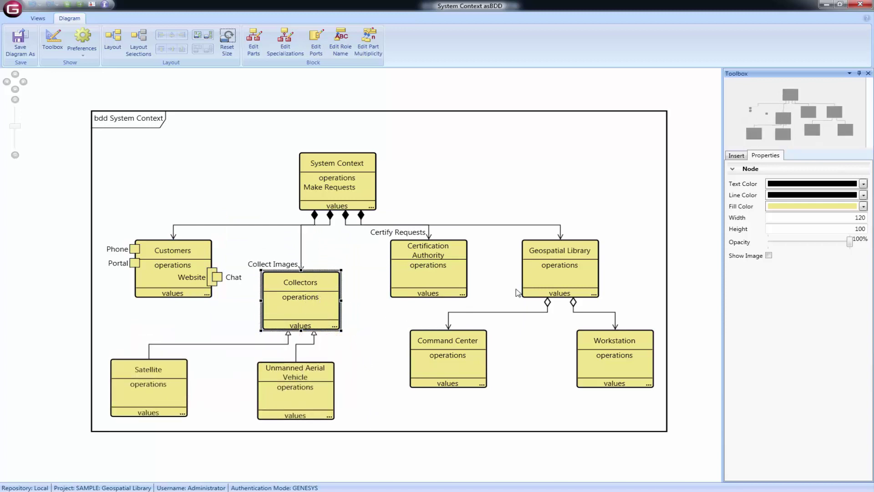
left_click_drag(559, 264, 595, 265)
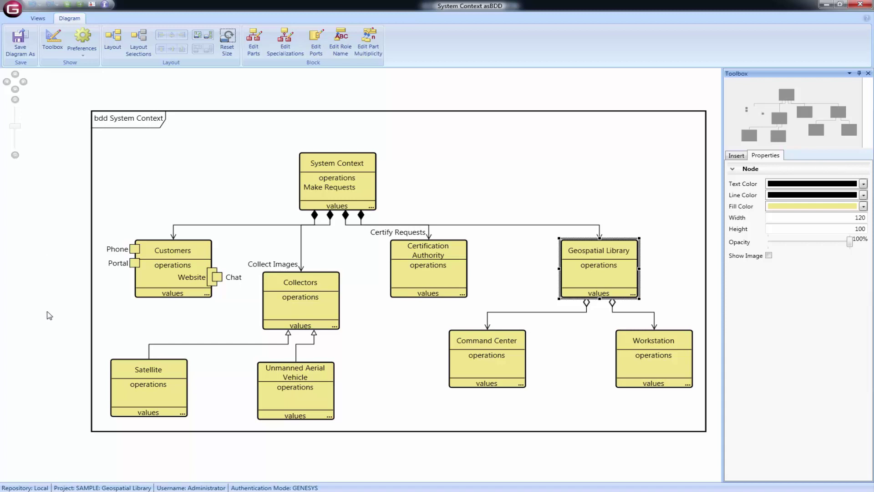
Show the Unmanned Aerial Vehicle block's context menu with the Sort Block action.
left_click(297, 394)
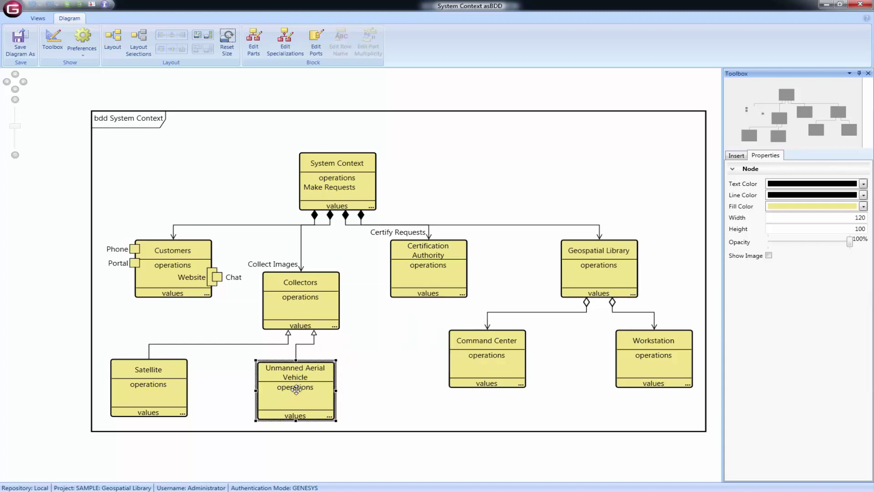
right_click(297, 393)
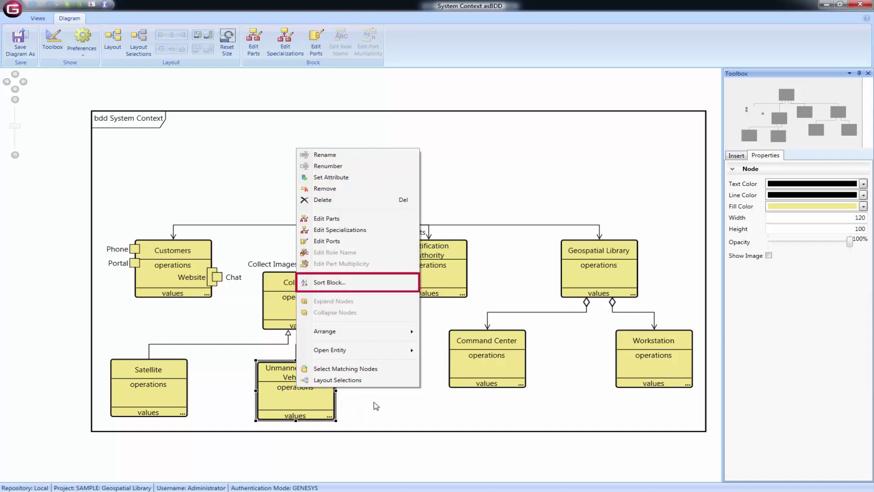